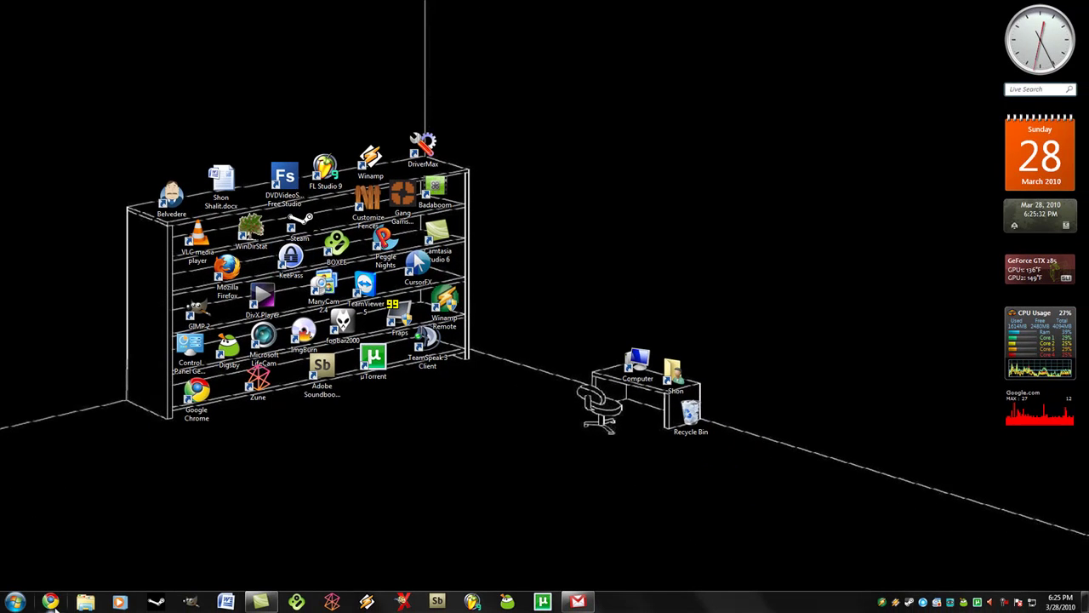
- Search for keepass in the web browser and open the KeePass downloads page
{"action": "left_click", "coordinate": [52, 602]}
{"action": "left_click", "coordinate": [271, 25]}
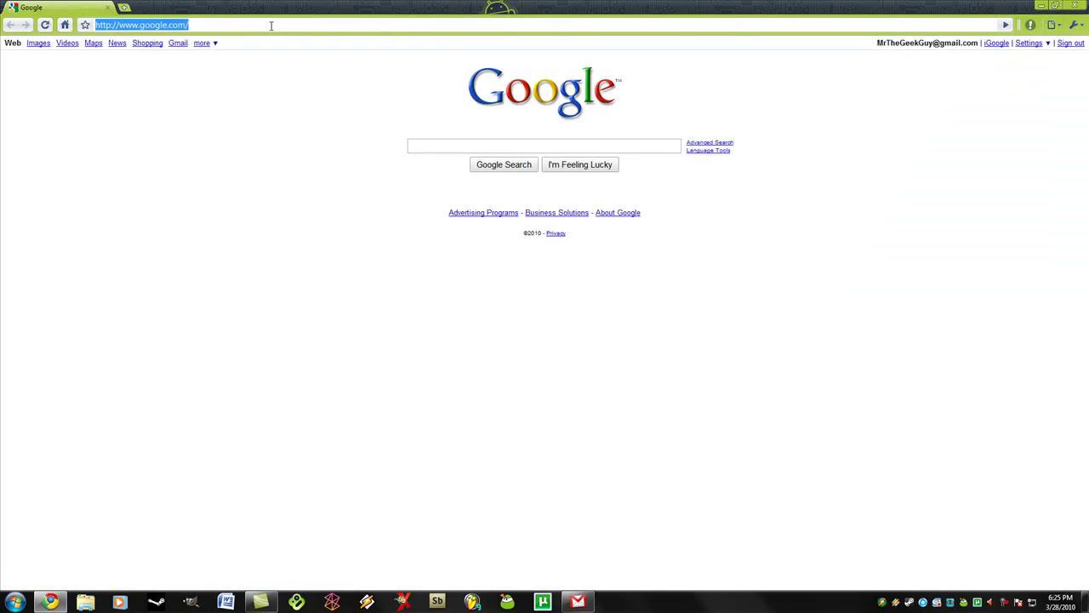
{"action": "type", "text": "keepass"}
{"action": "key", "text": "Return"}
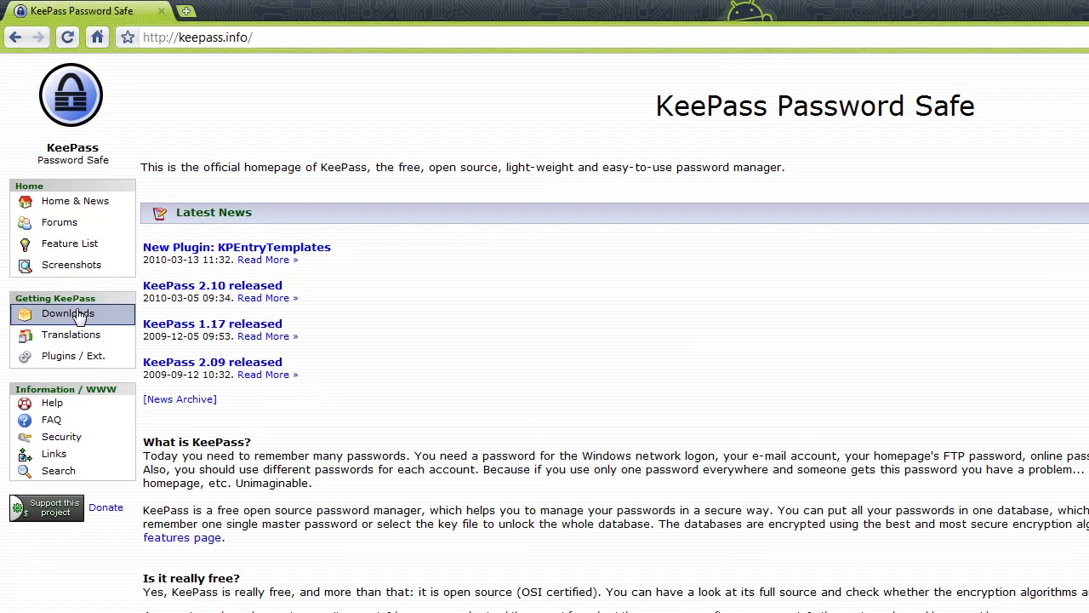
{"action": "left_click", "coordinate": [71, 297]}
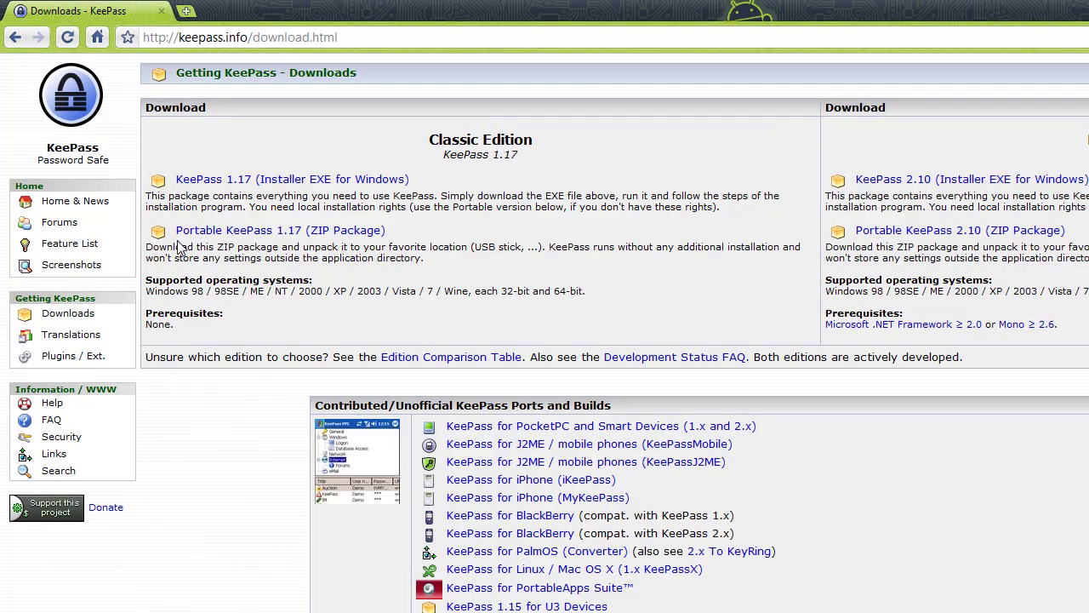
- Start the KeePass 1.17 Classic Edition installer download, discard it, and close the browser
{"action": "left_click_drag", "start_coordinate": [412, 143], "coordinate": [549, 145]}
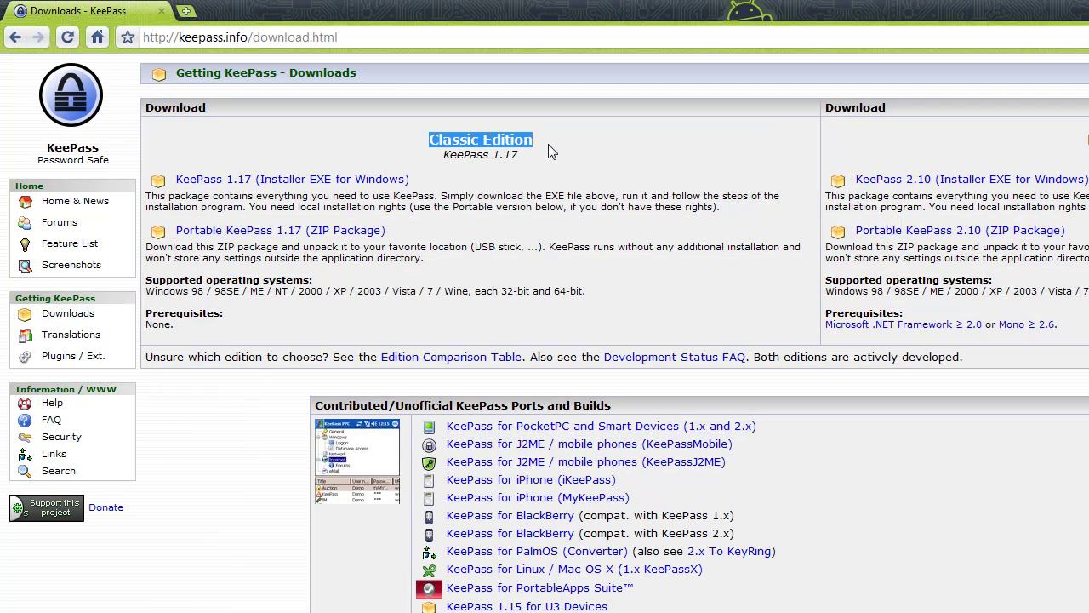
{"action": "left_click", "coordinate": [281, 184]}
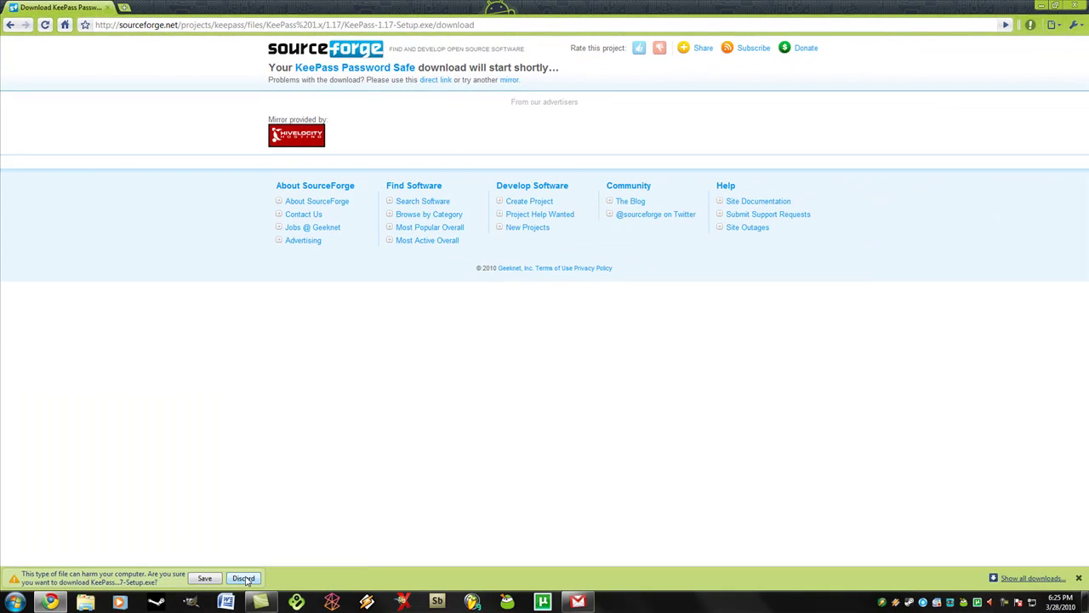
{"action": "left_click", "coordinate": [243, 578]}
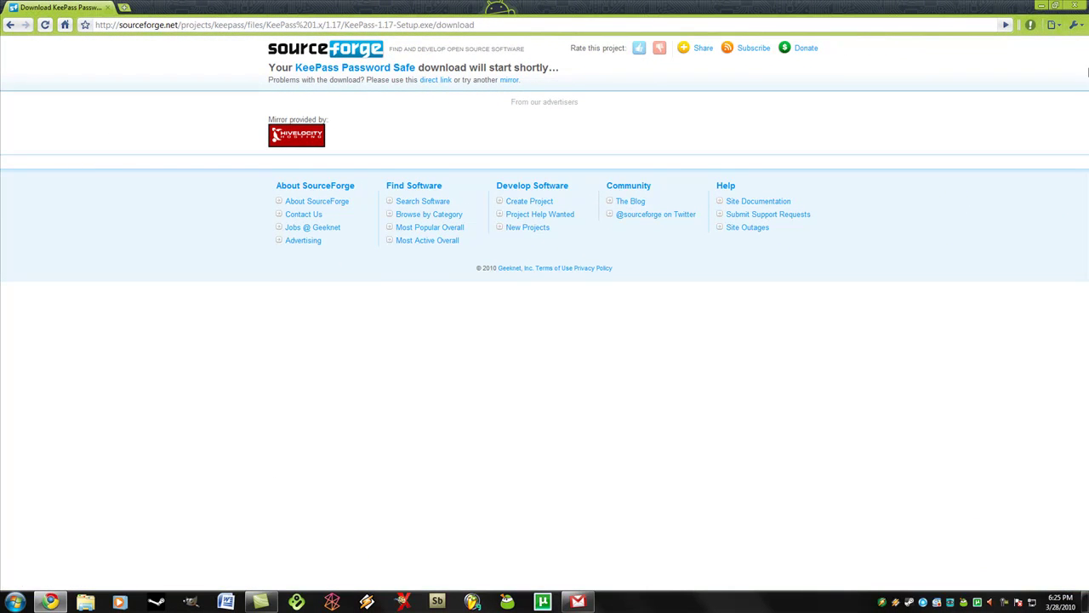
{"action": "left_click", "coordinate": [1079, 5]}
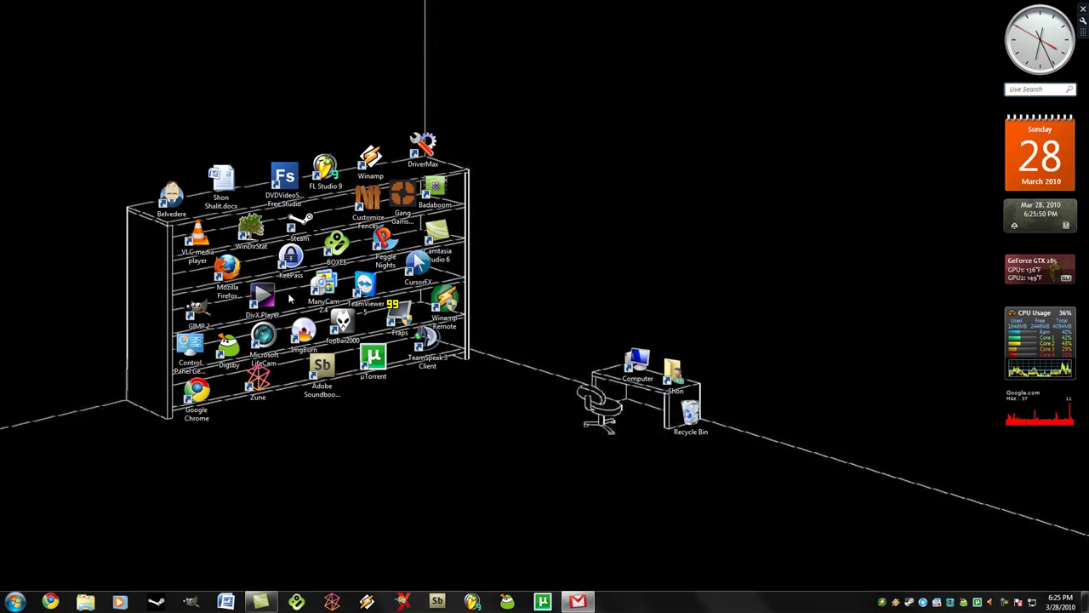
- Launch KeePass and create a new database protected by a master password
{"action": "double_click", "coordinate": [291, 256]}
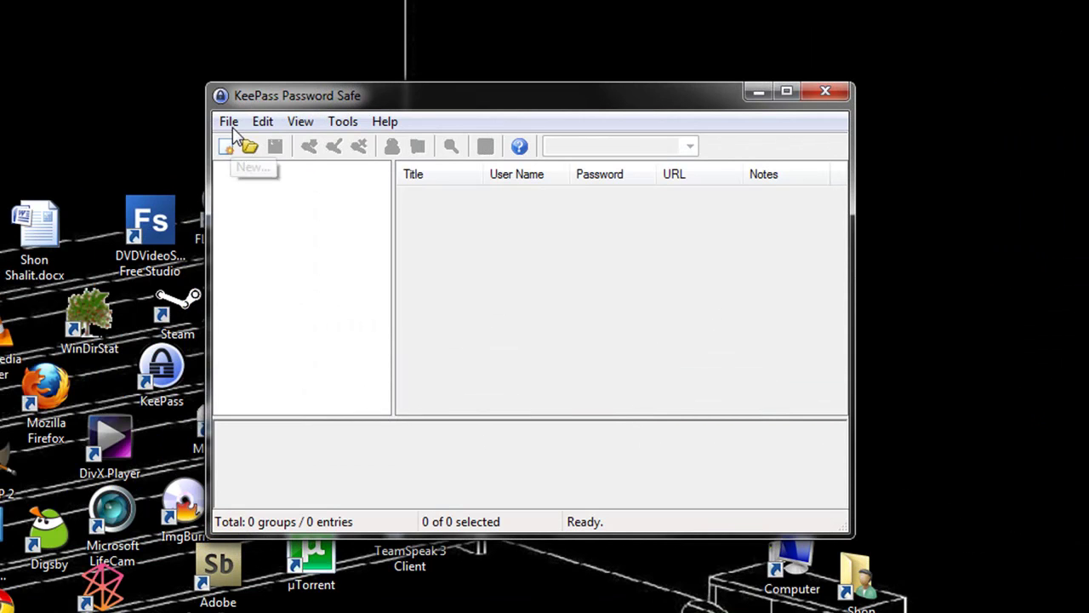
{"action": "left_click", "coordinate": [321, 121]}
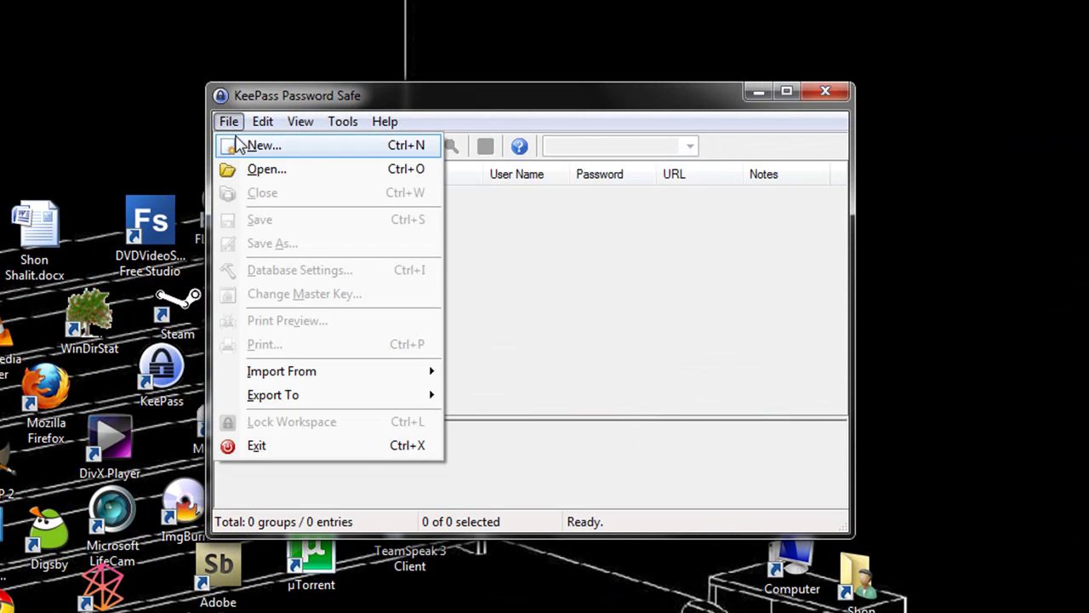
{"action": "left_click", "coordinate": [242, 144]}
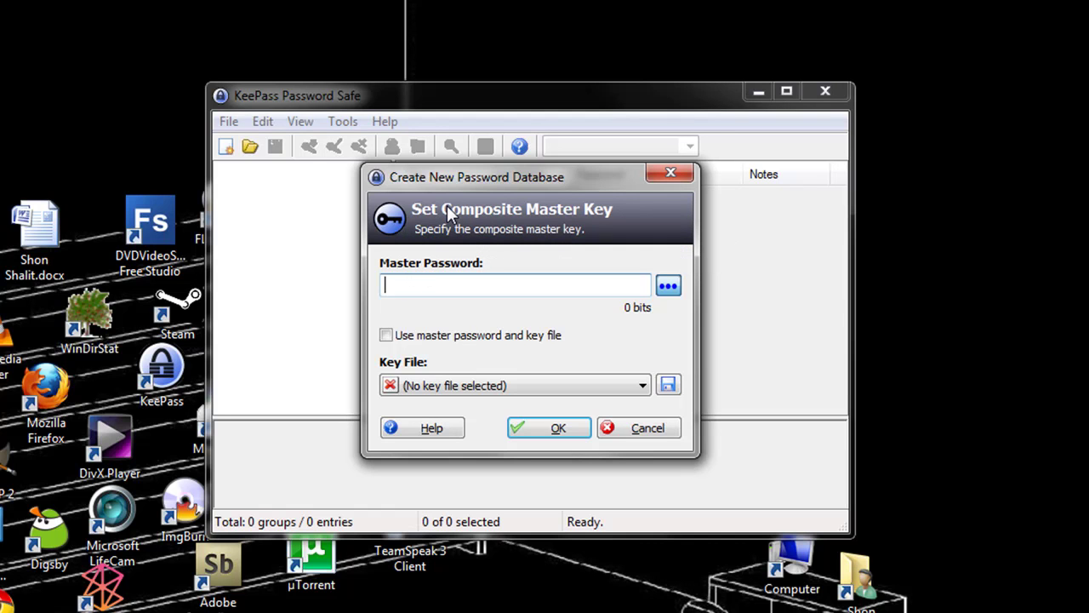
{"action": "type", "text": "•••••"}
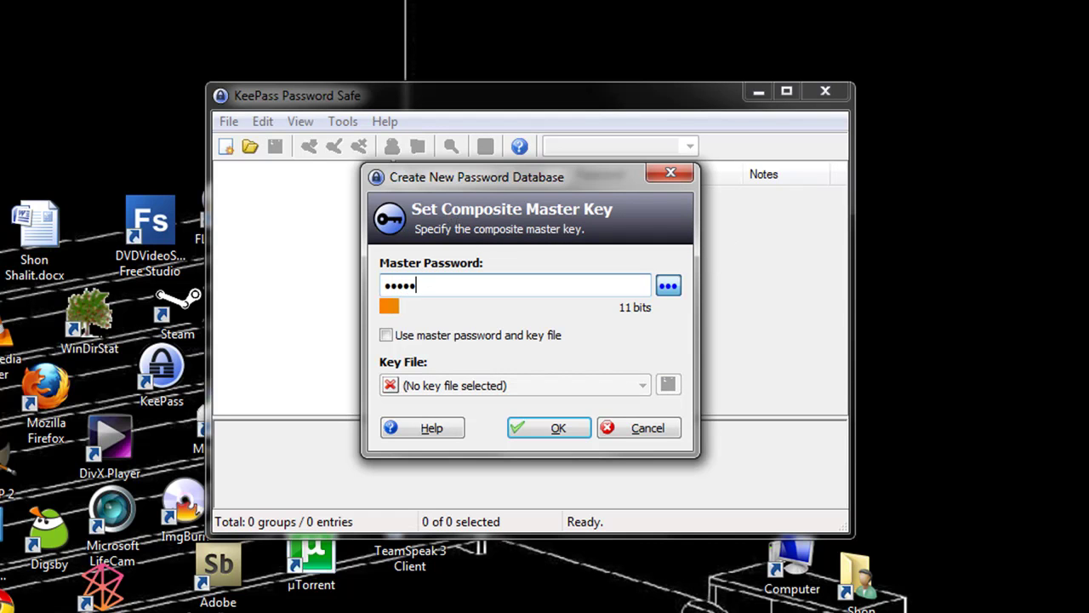
{"action": "key", "text": "Return"}
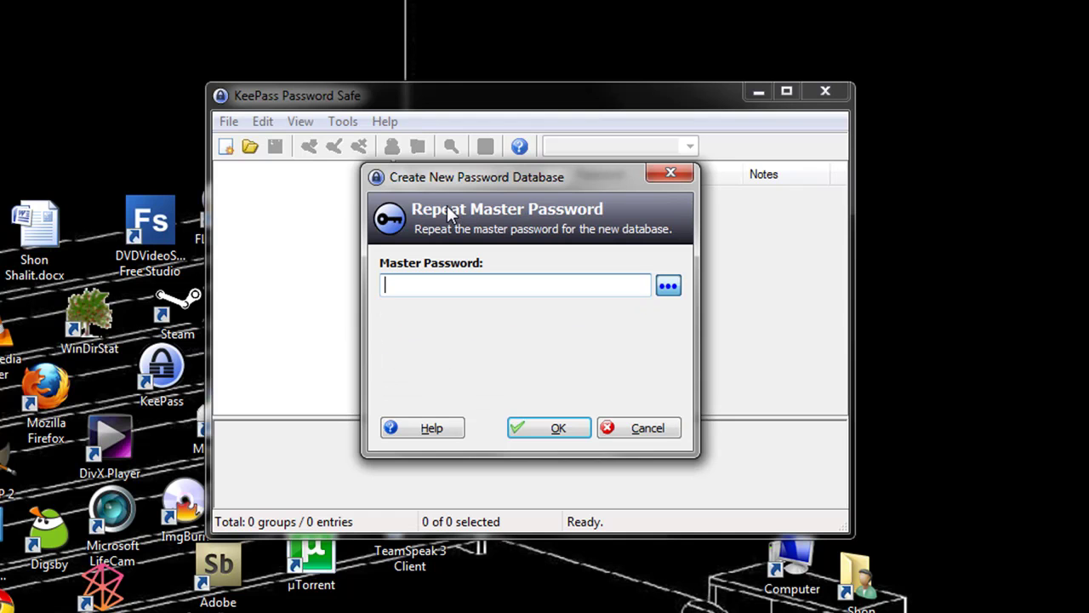
{"action": "type", "text": "•••"}
{"action": "key", "text": "Return"}
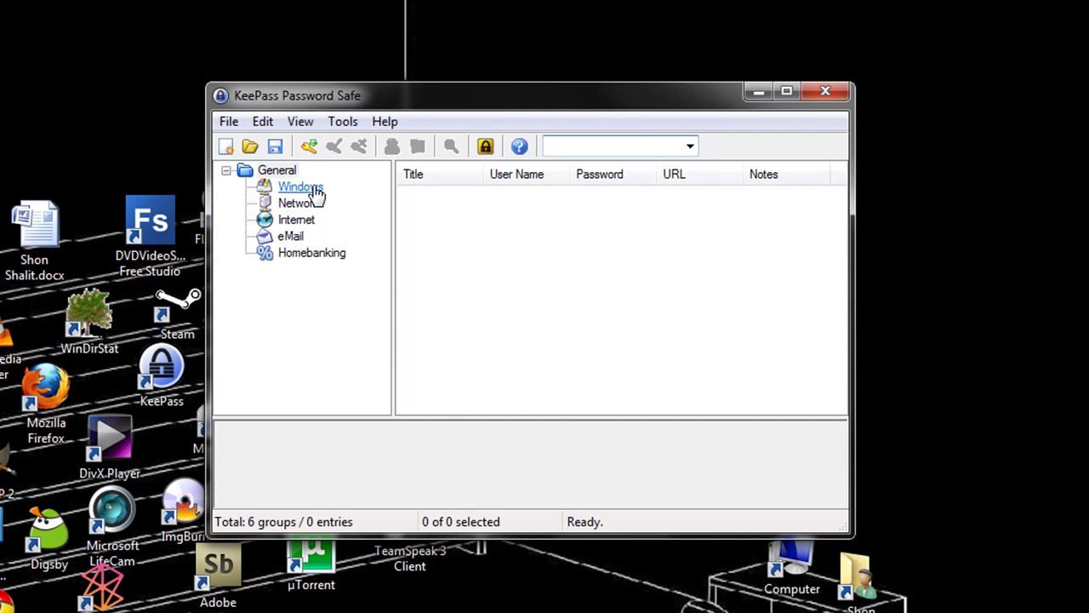
- Save the new database under the name Database.kdb in the Documents folder
{"action": "left_click", "coordinate": [226, 121]}
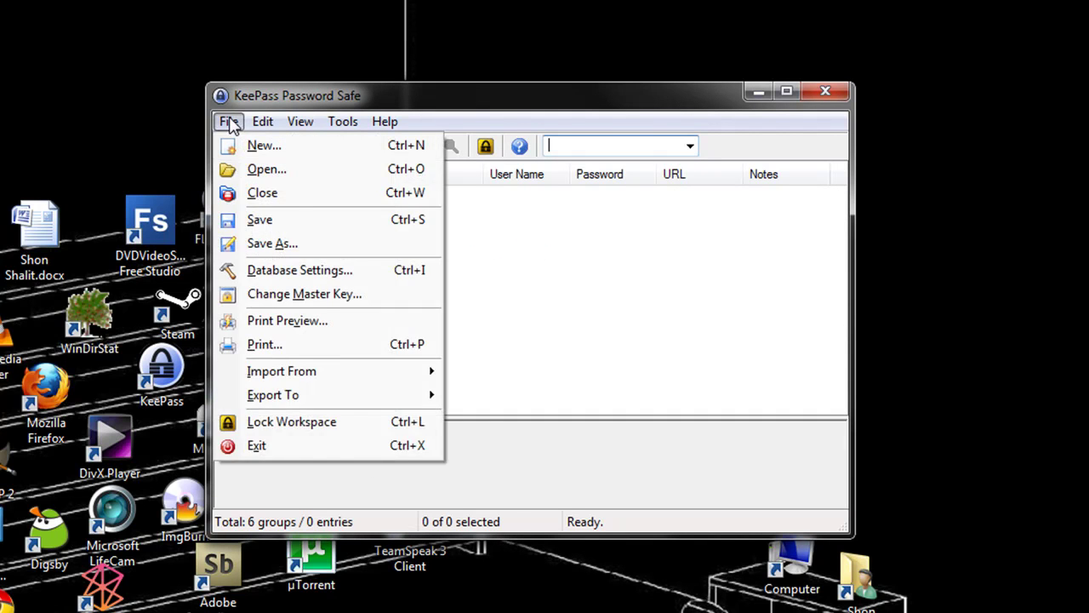
{"action": "key", "text": "Right"}
{"action": "key", "text": "Left"}
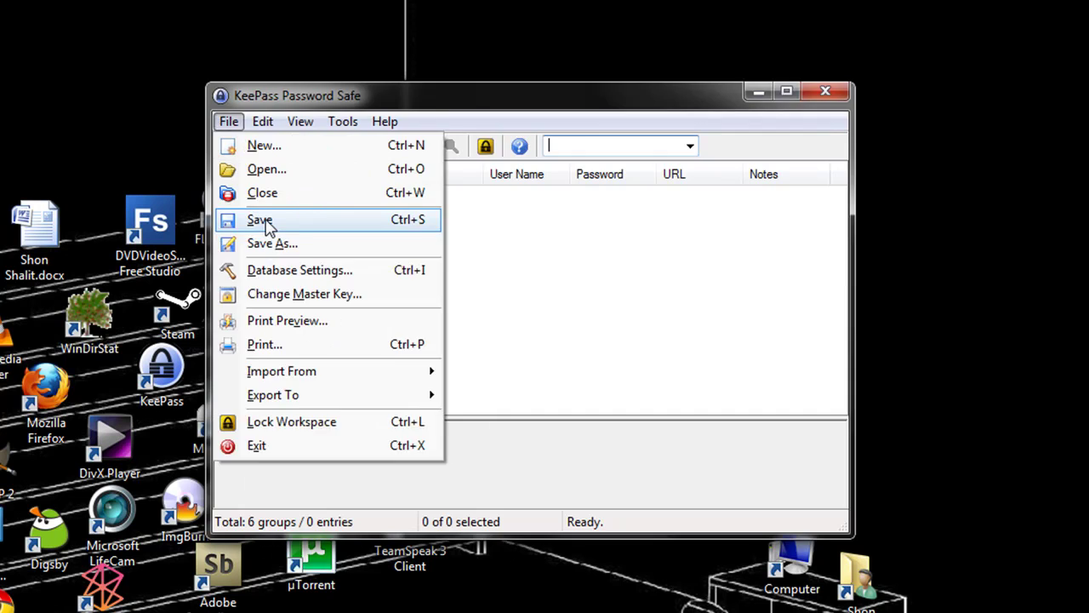
{"action": "left_click", "coordinate": [268, 224]}
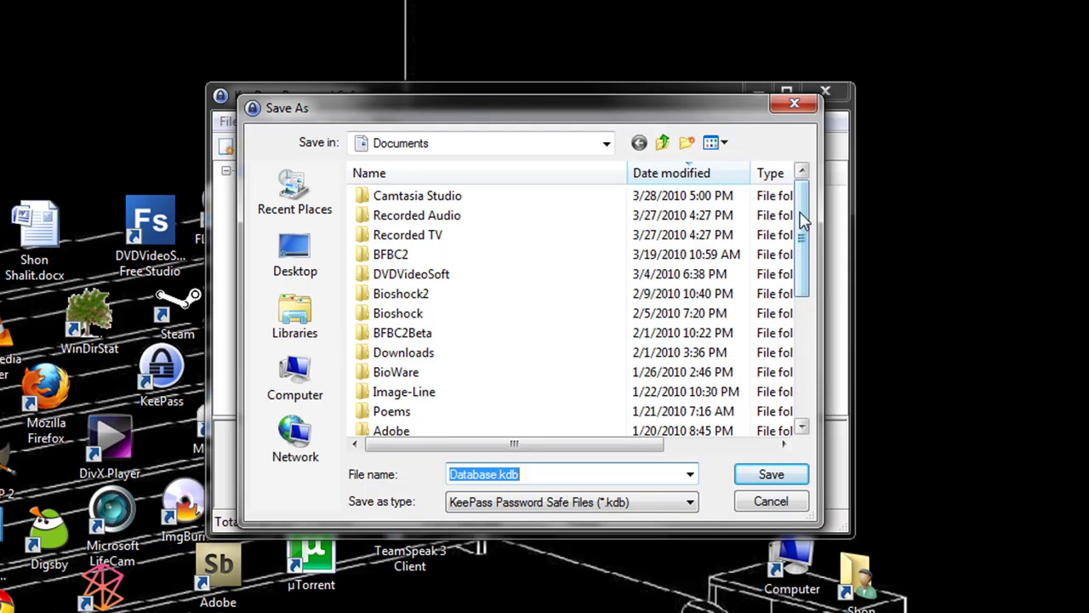
{"action": "left_click_drag", "start_coordinate": [807, 218], "coordinate": [804, 393]}
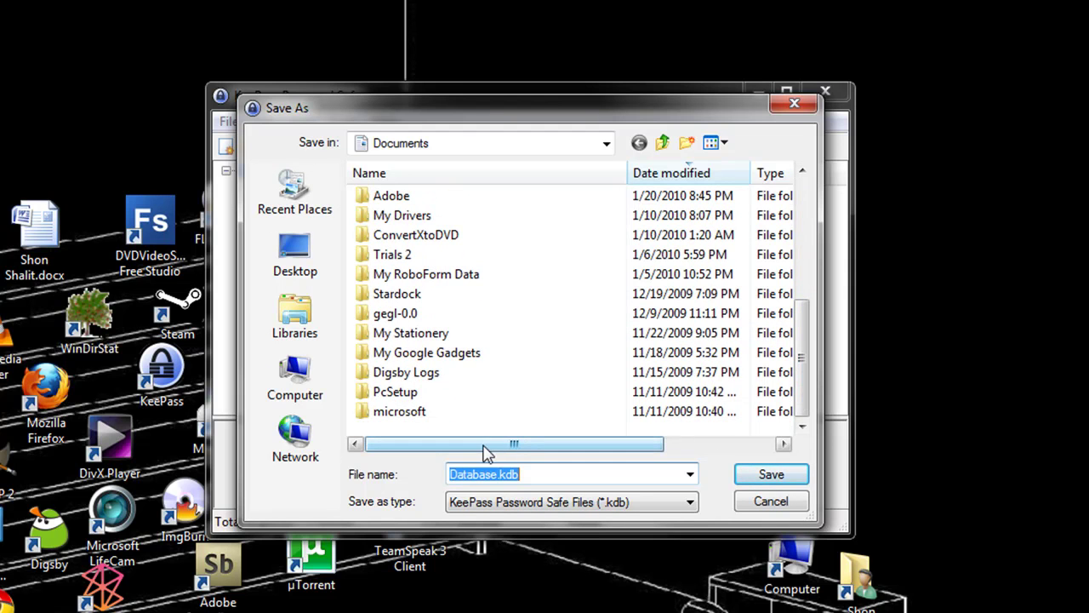
{"action": "left_click", "coordinate": [770, 479]}
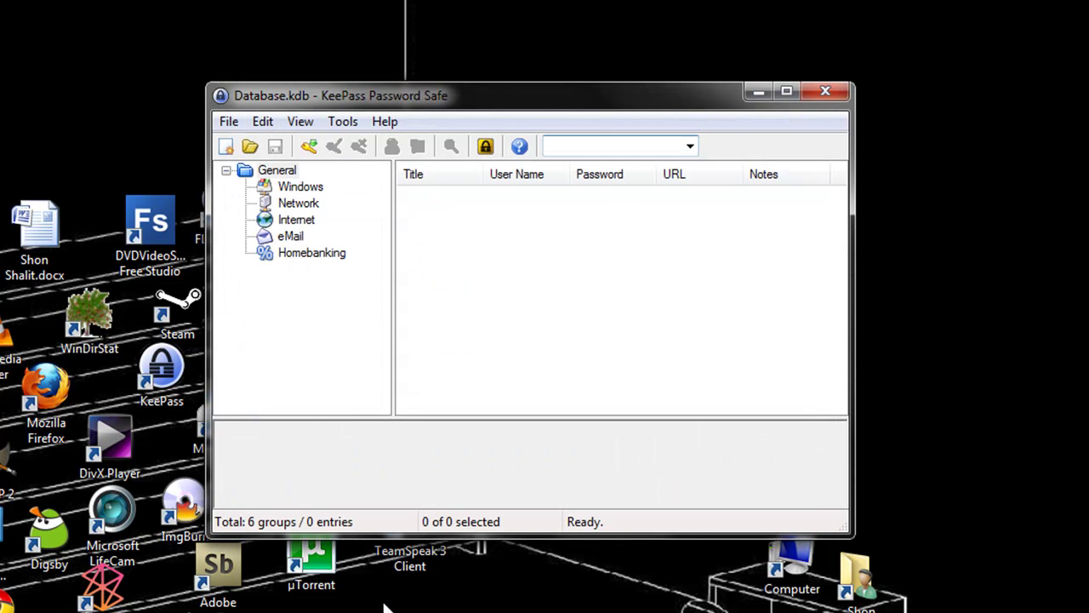
- Add a new password entry and assign it to the Internet group
{"action": "left_click", "coordinate": [313, 147]}
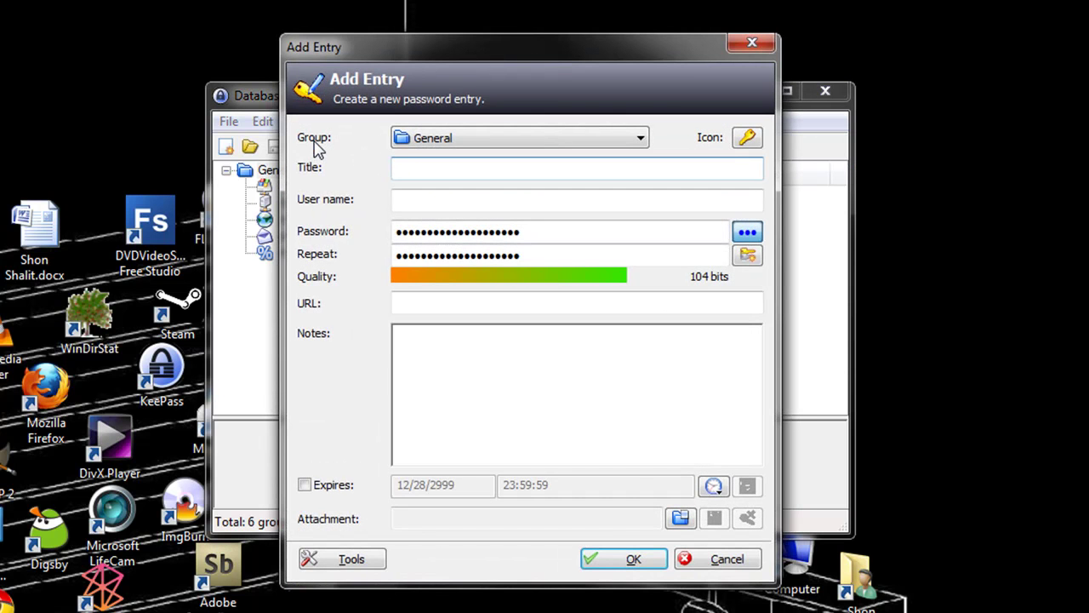
{"action": "left_click", "coordinate": [517, 141]}
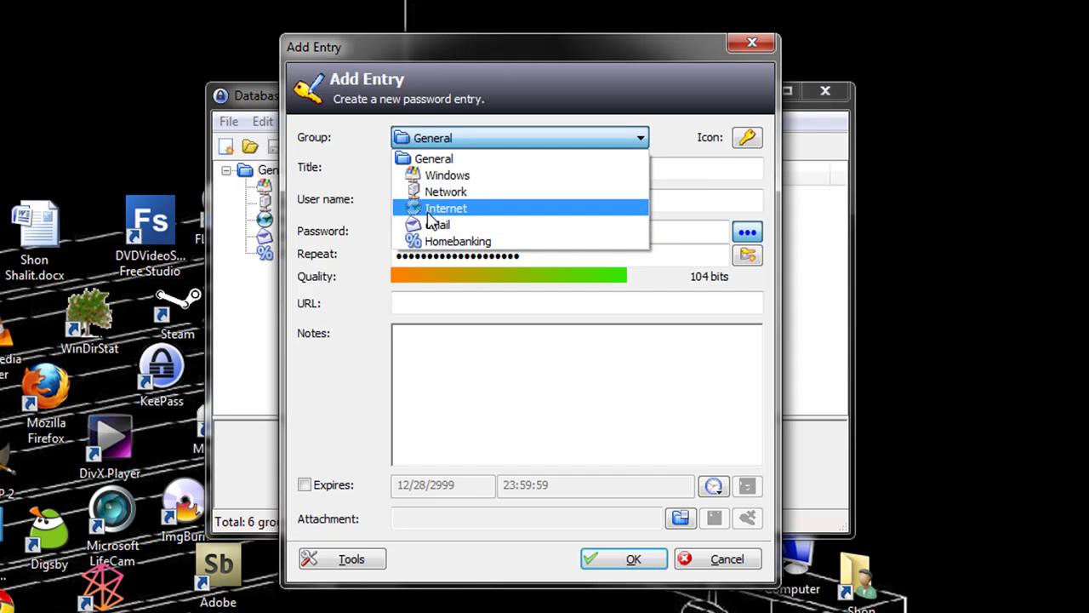
{"action": "left_click", "coordinate": [427, 213]}
- Fill in title Facebook, user name Facebook and URL facebook.com for the entry
{"action": "left_click", "coordinate": [423, 167]}
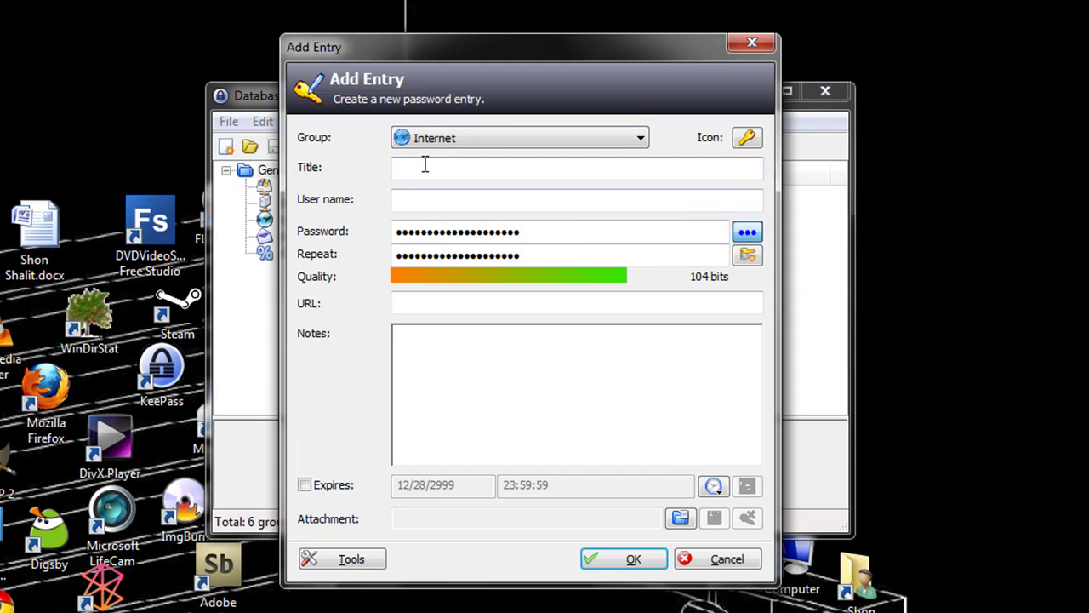
{"action": "type", "text": "Facebook"}
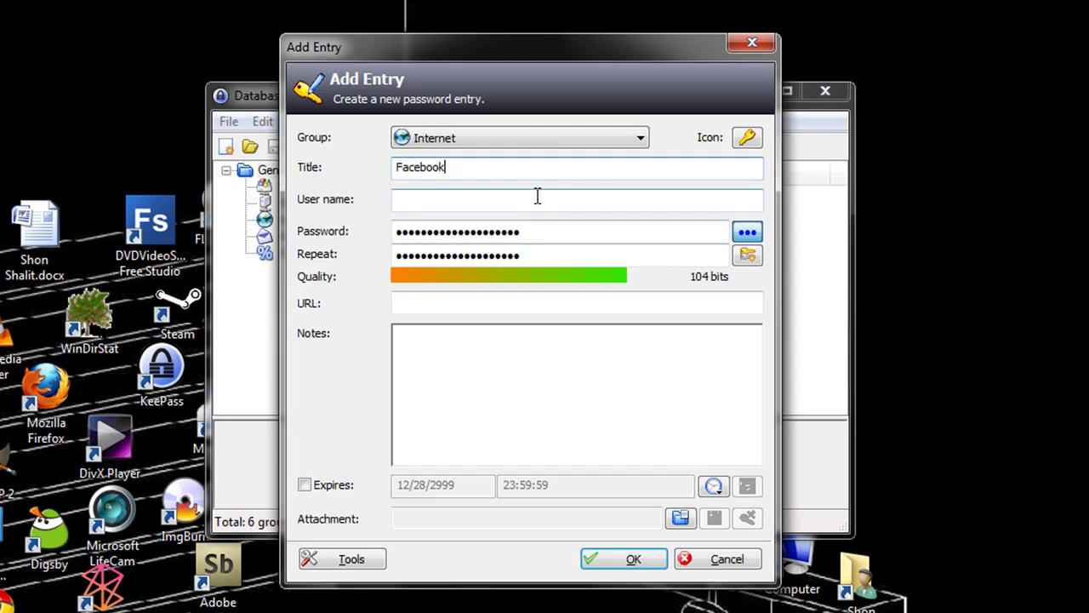
{"action": "left_click", "coordinate": [533, 199]}
{"action": "type", "text": "S"}
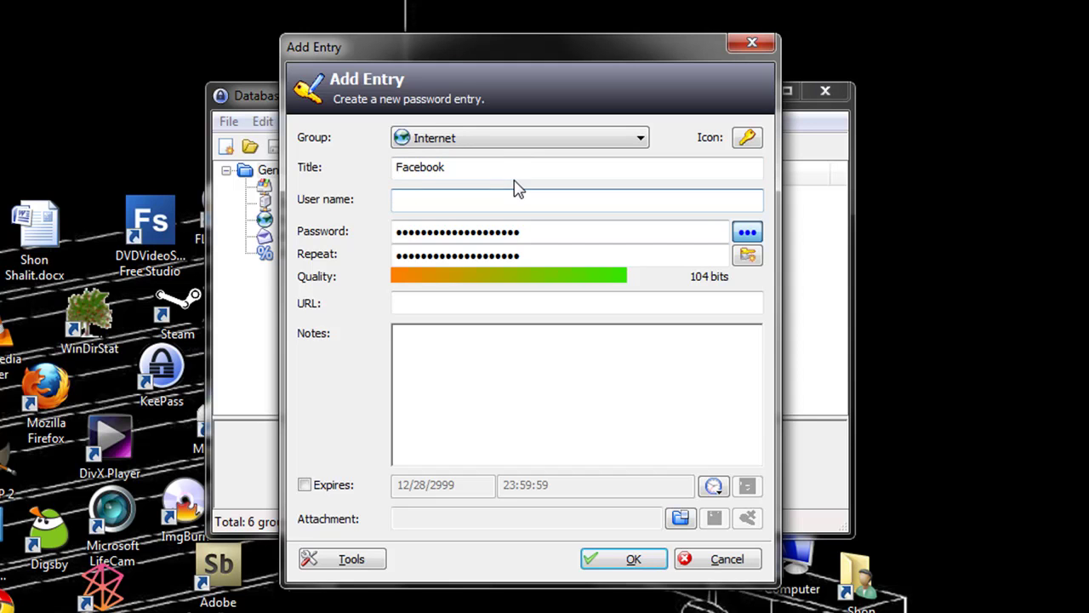
{"action": "type", "text": "Facebook"}
{"action": "left_click", "coordinate": [516, 305]}
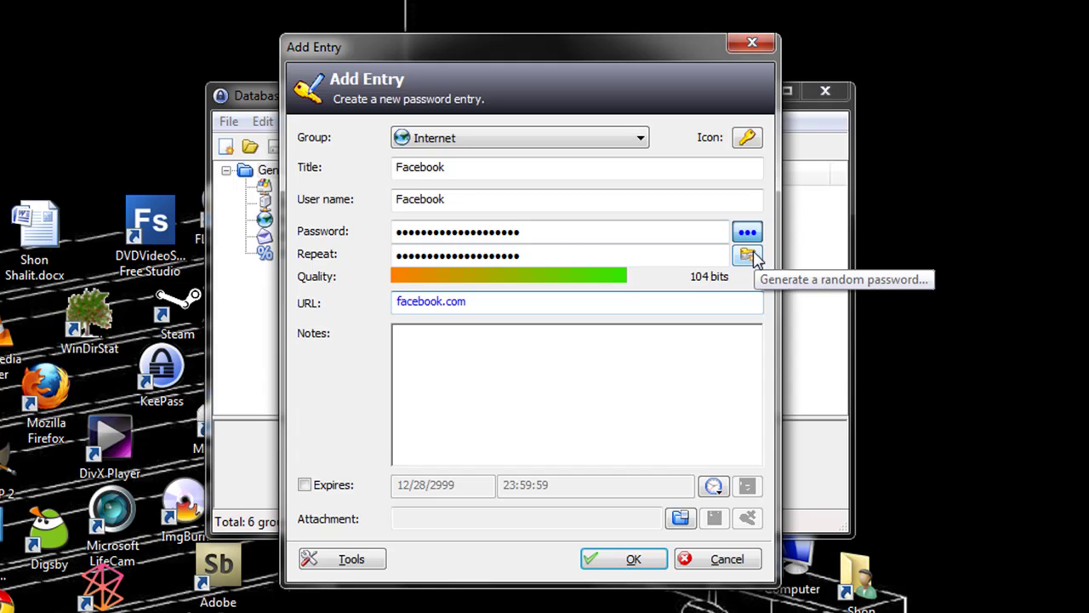
- Generate a 20-character random password and show it in plain text
{"action": "left_click", "coordinate": [747, 255]}
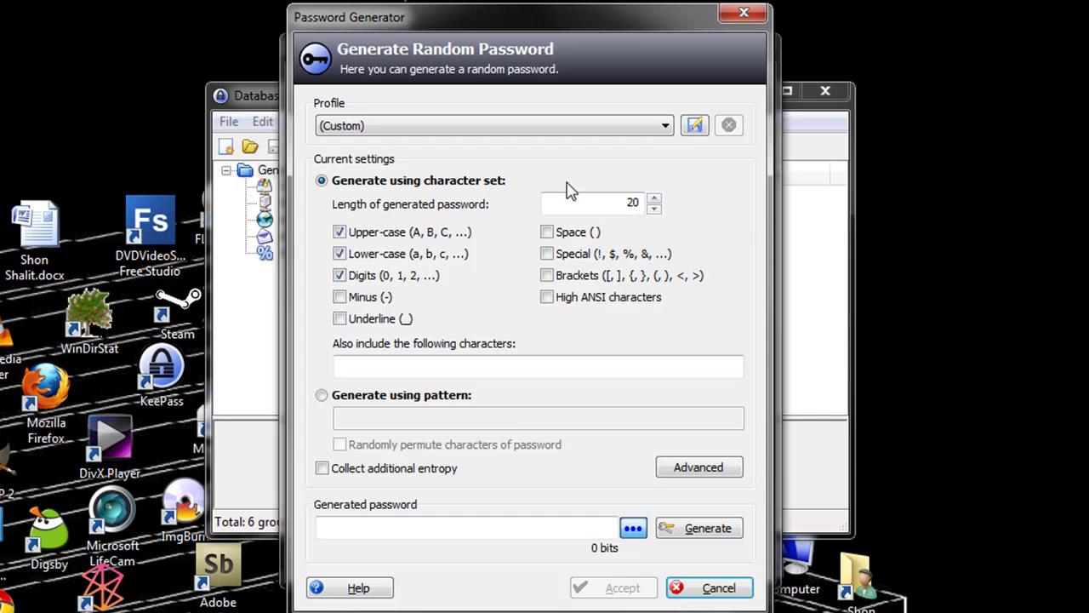
{"action": "left_click", "coordinate": [708, 529]}
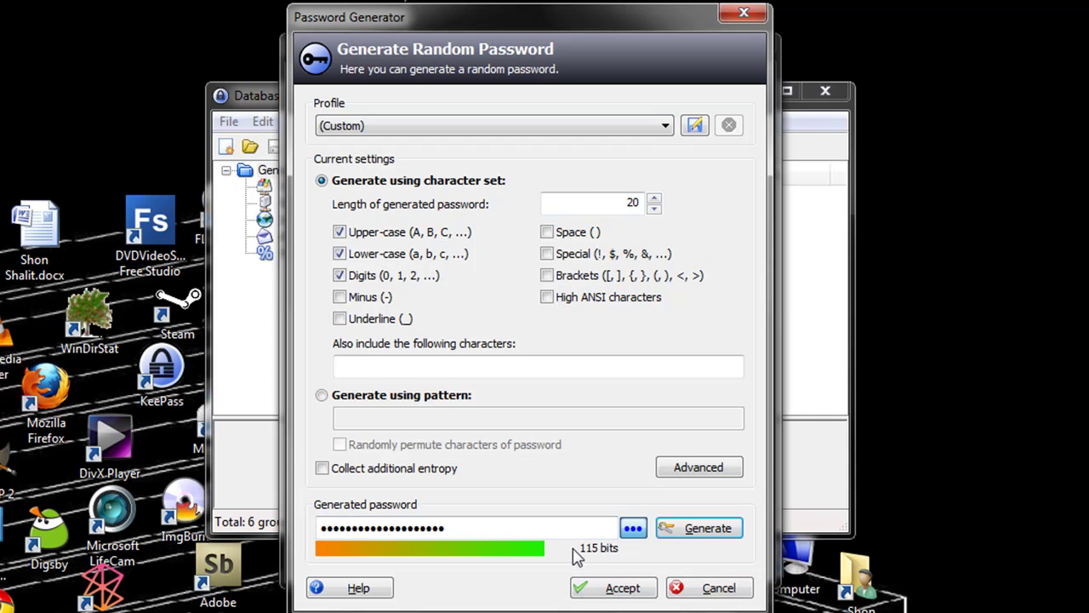
{"action": "left_click", "coordinate": [633, 529]}
{"action": "left_click_drag", "start_coordinate": [571, 528], "coordinate": [509, 534]}
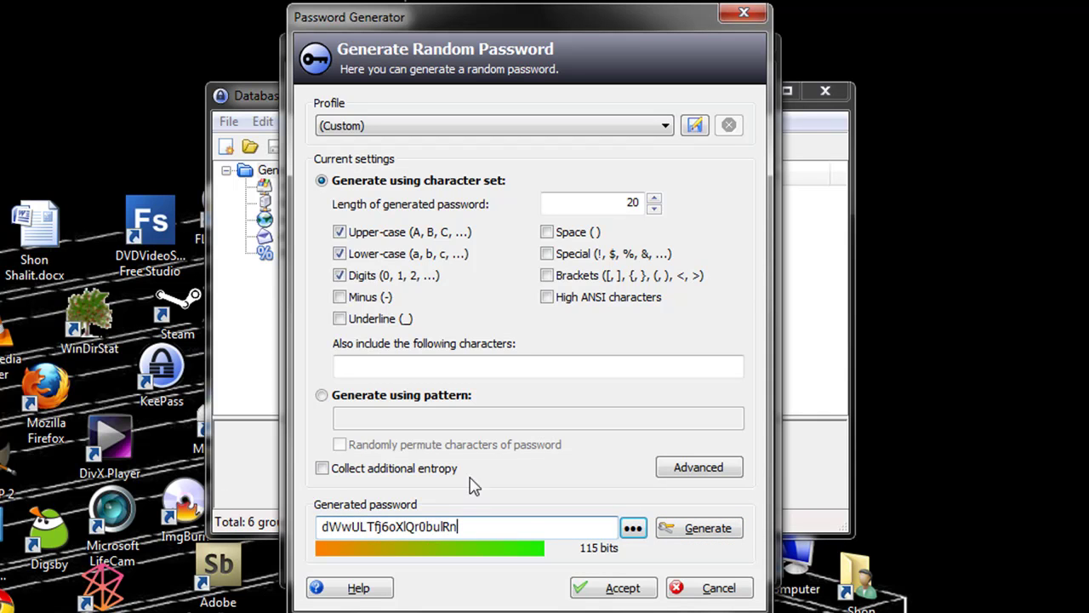
- Regenerate the 20-character password several times, then accept it for the Facebook entry
{"action": "left_click", "coordinate": [713, 534]}
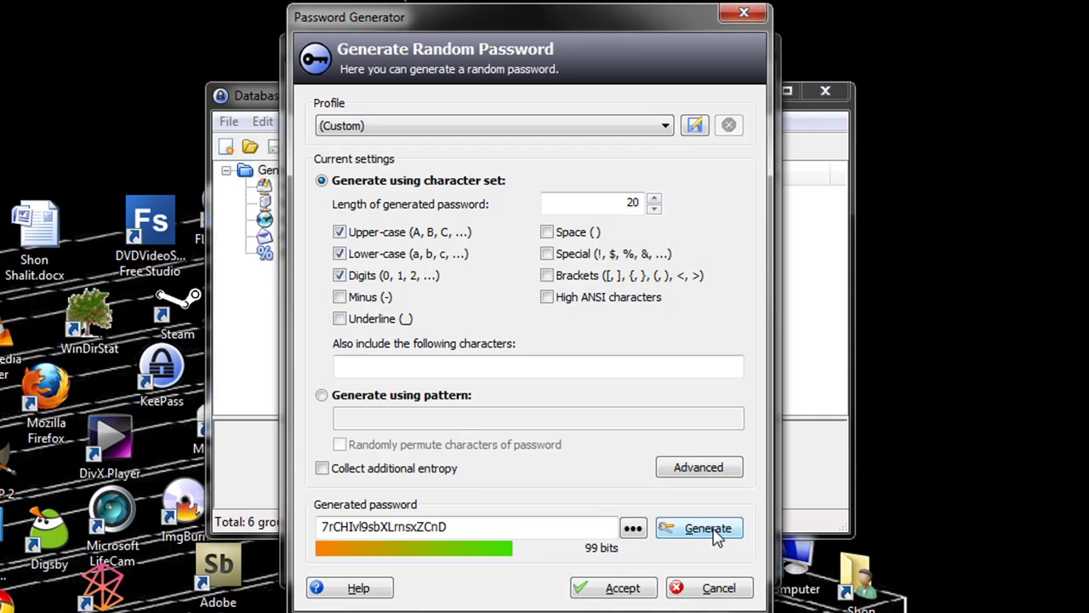
{"action": "left_click", "coordinate": [713, 535]}
{"action": "left_click", "coordinate": [714, 534]}
{"action": "left_click", "coordinate": [713, 535]}
{"action": "left_click", "coordinate": [715, 531]}
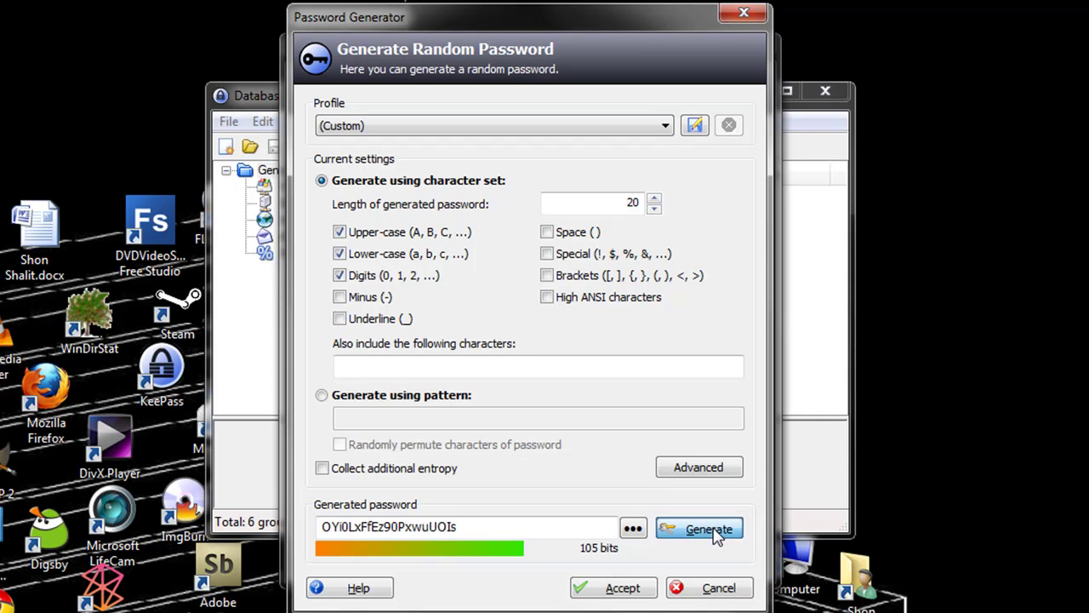
{"action": "left_click", "coordinate": [714, 531]}
{"action": "left_click", "coordinate": [715, 531]}
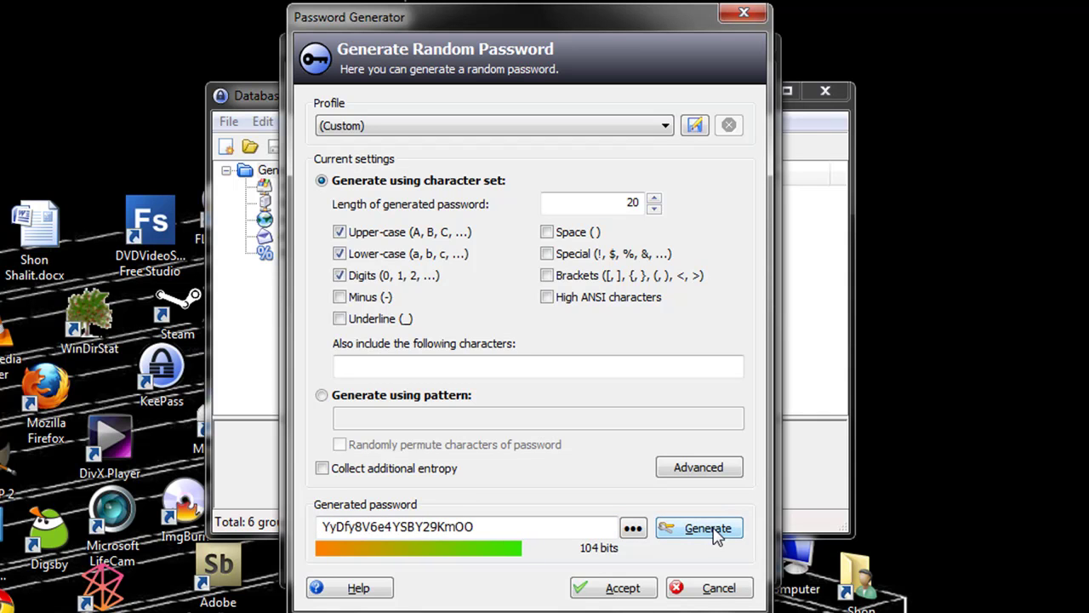
{"action": "left_click", "coordinate": [713, 531]}
{"action": "left_click", "coordinate": [698, 528]}
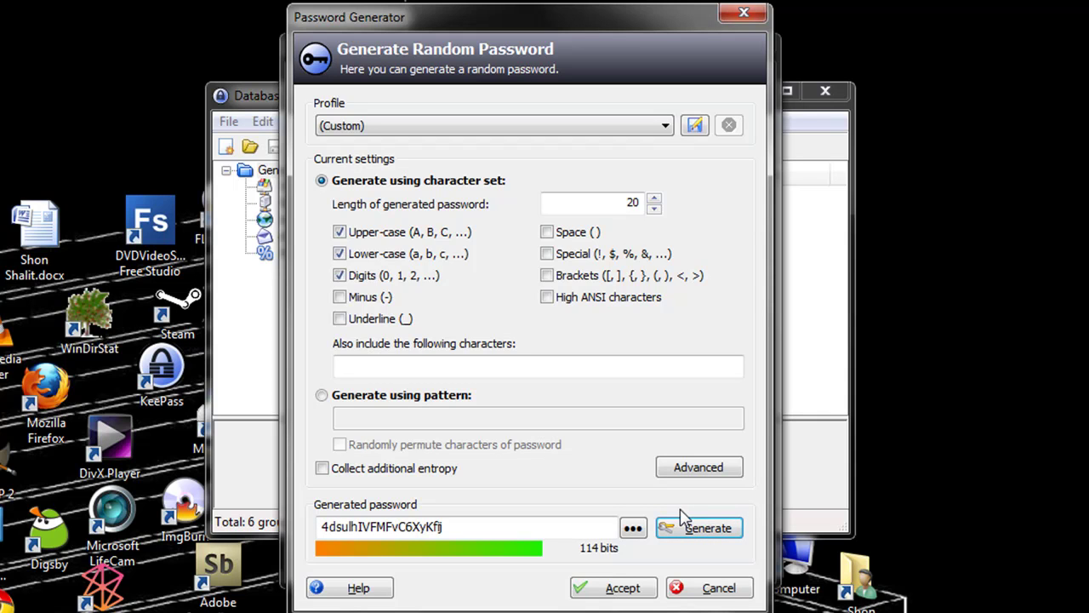
{"action": "left_click", "coordinate": [637, 590]}
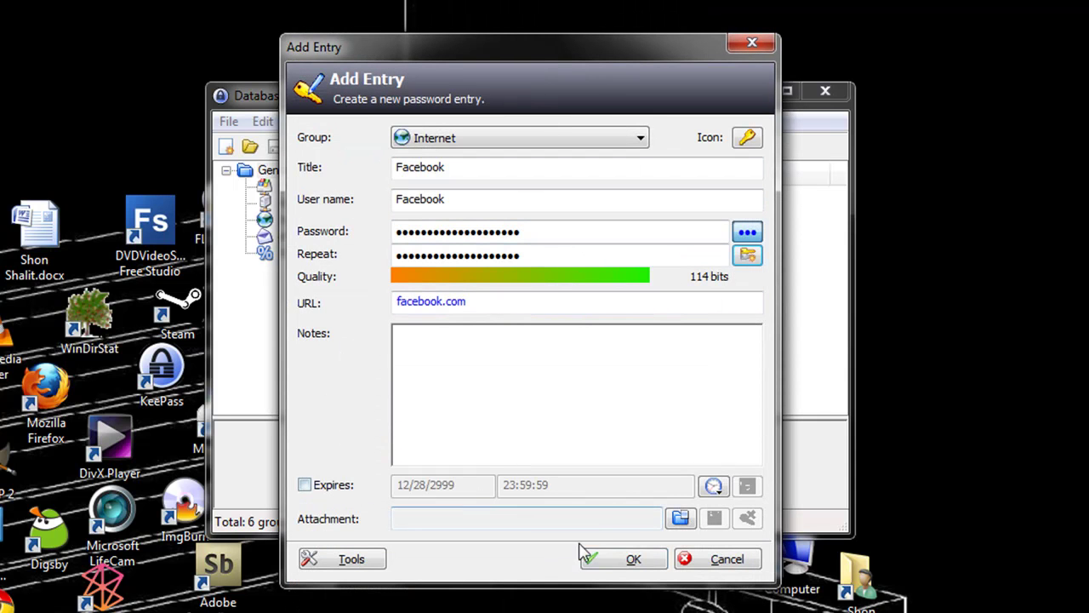
- Leave the expiry unset and save the new Facebook entry
{"action": "left_click", "coordinate": [714, 486]}
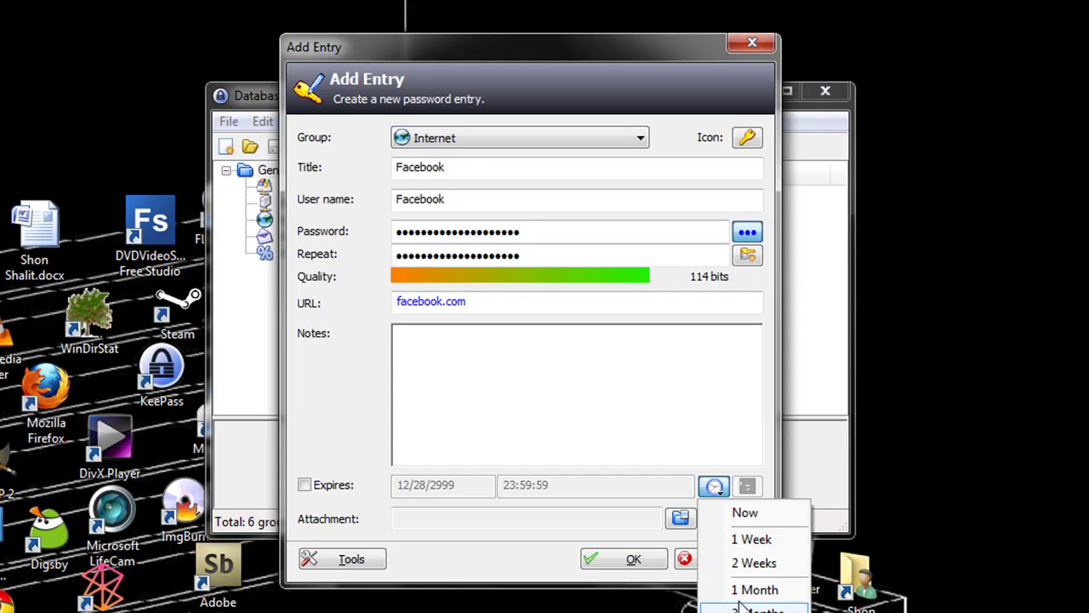
{"action": "left_click", "coordinate": [477, 558]}
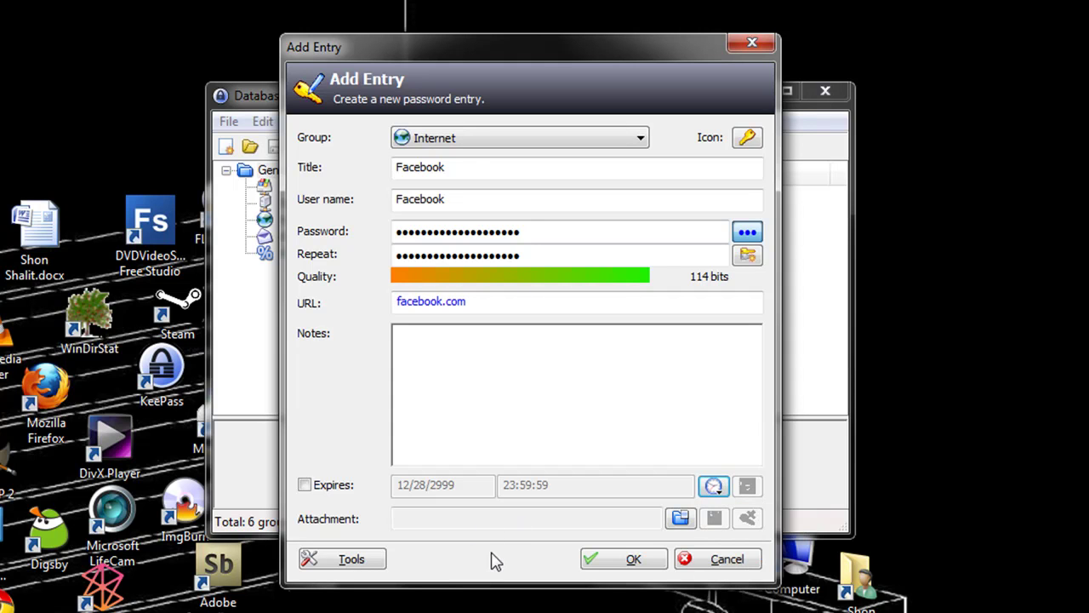
{"action": "left_click", "coordinate": [626, 564]}
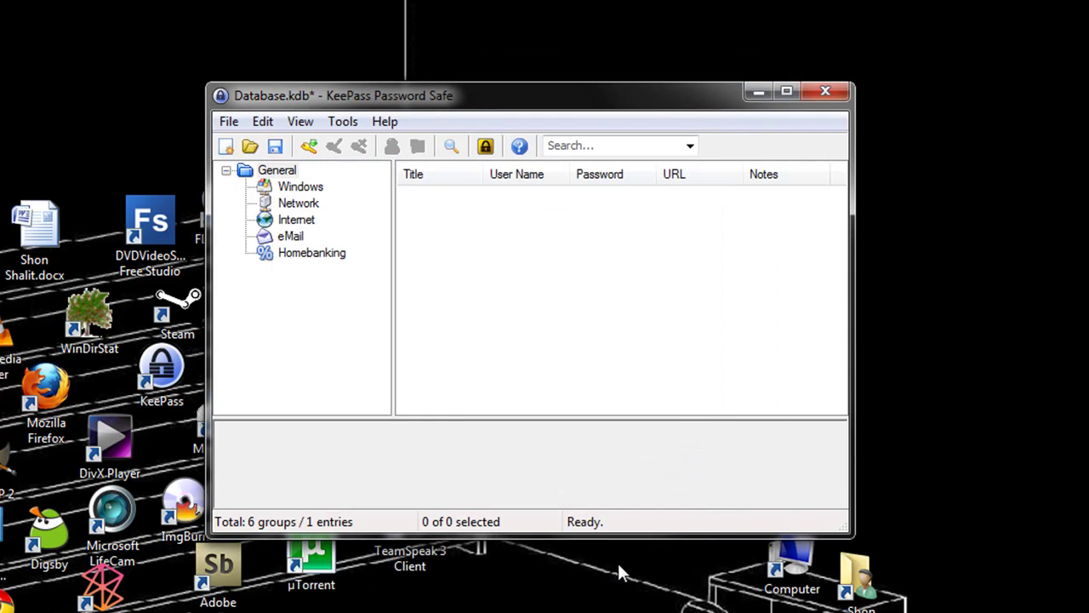
- Check the Facebook entry's stored password in the Internet group, then exit KeePass
{"action": "left_click", "coordinate": [298, 224]}
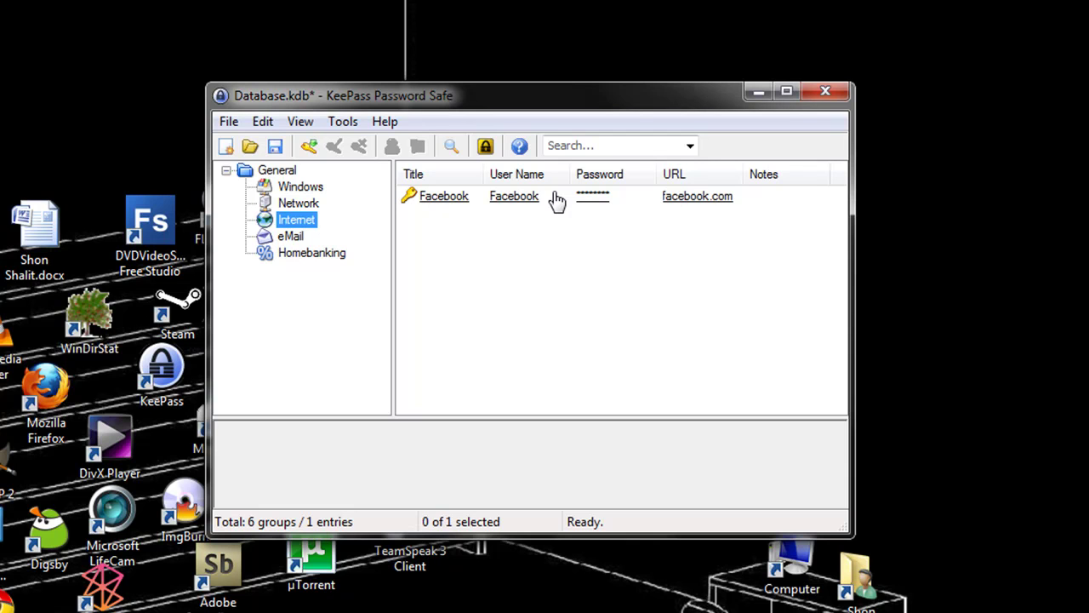
{"action": "left_click", "coordinate": [451, 204]}
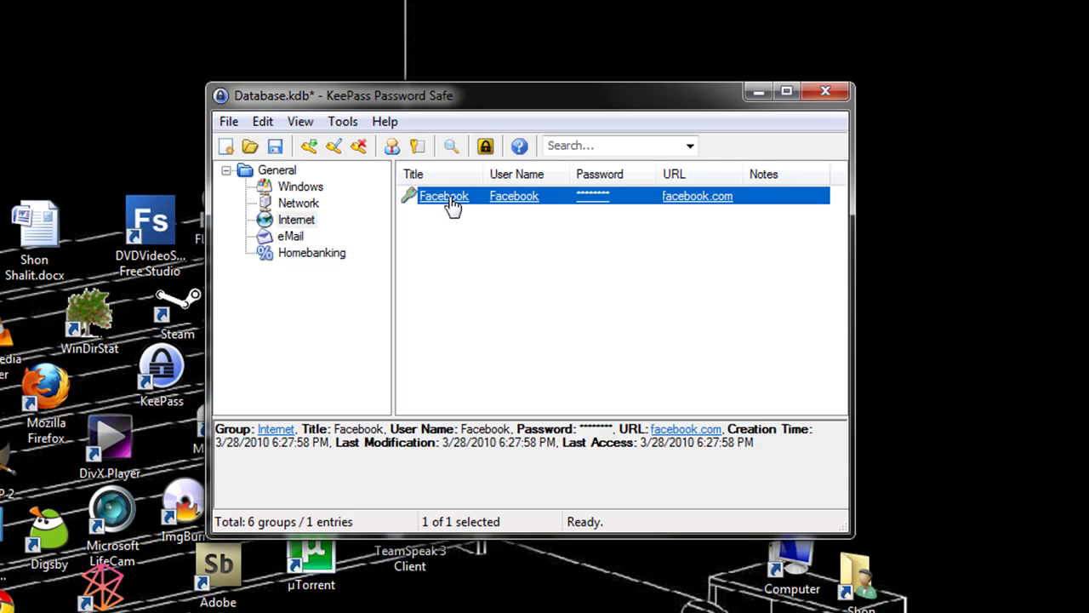
{"action": "double_click", "coordinate": [451, 205]}
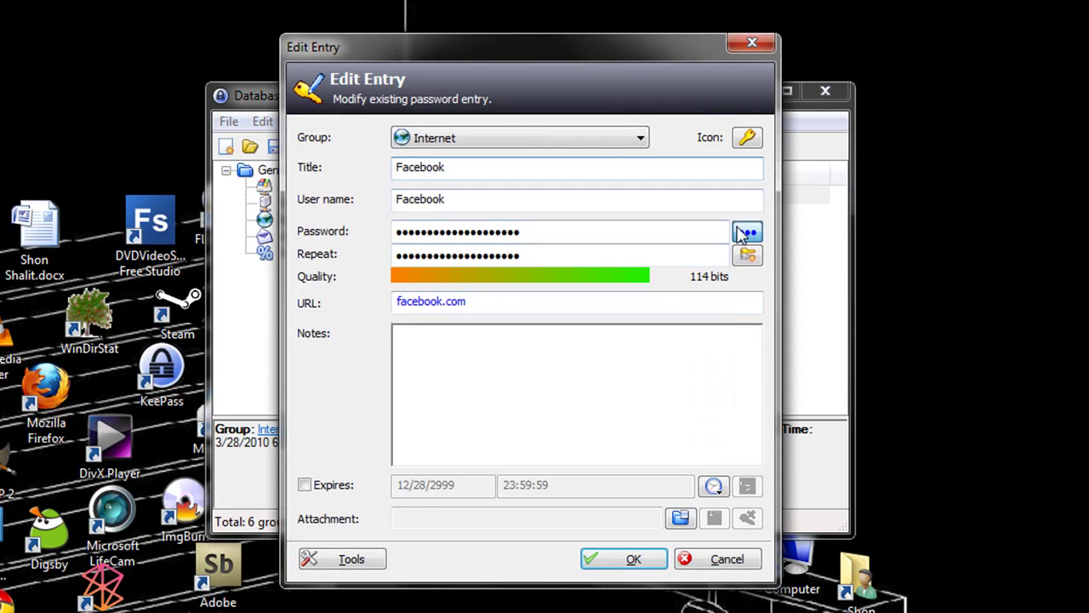
{"action": "left_click", "coordinate": [745, 233]}
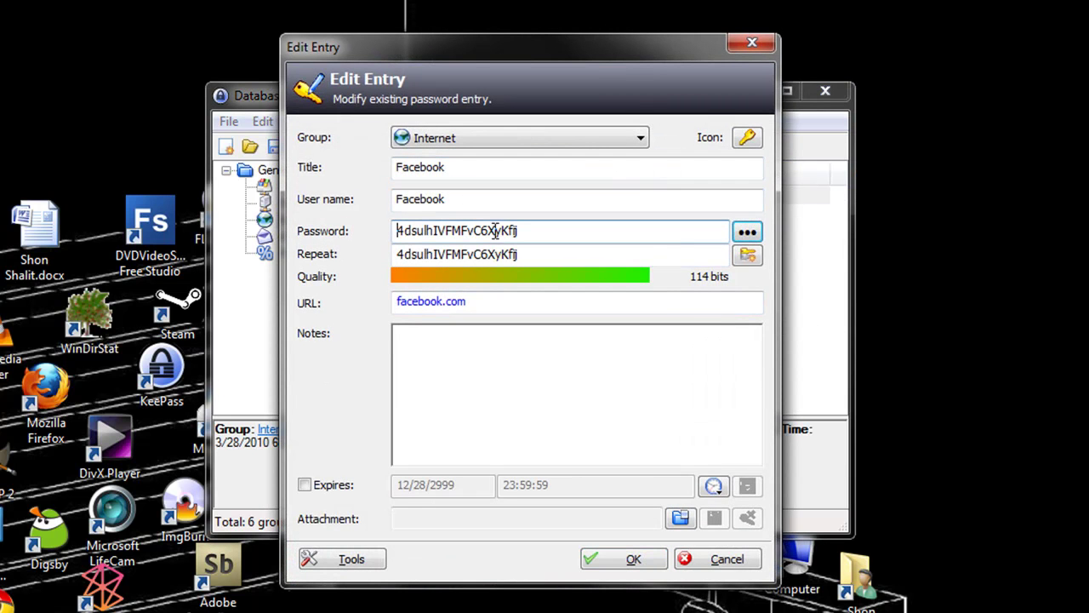
{"action": "left_click", "coordinate": [753, 40]}
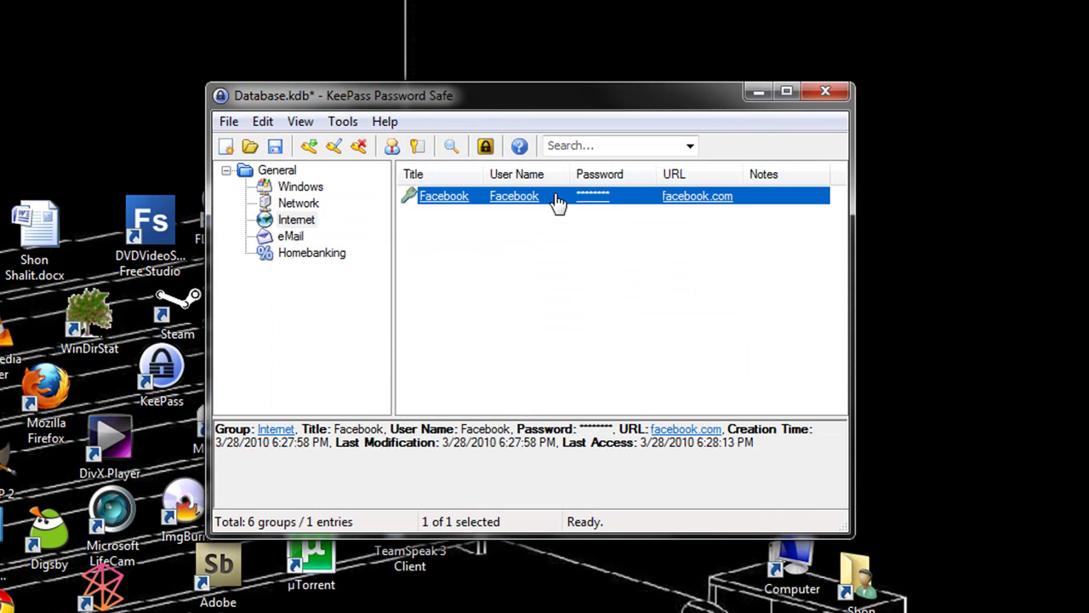
{"action": "left_click", "coordinate": [825, 91]}
{"action": "left_click", "coordinate": [538, 369]}
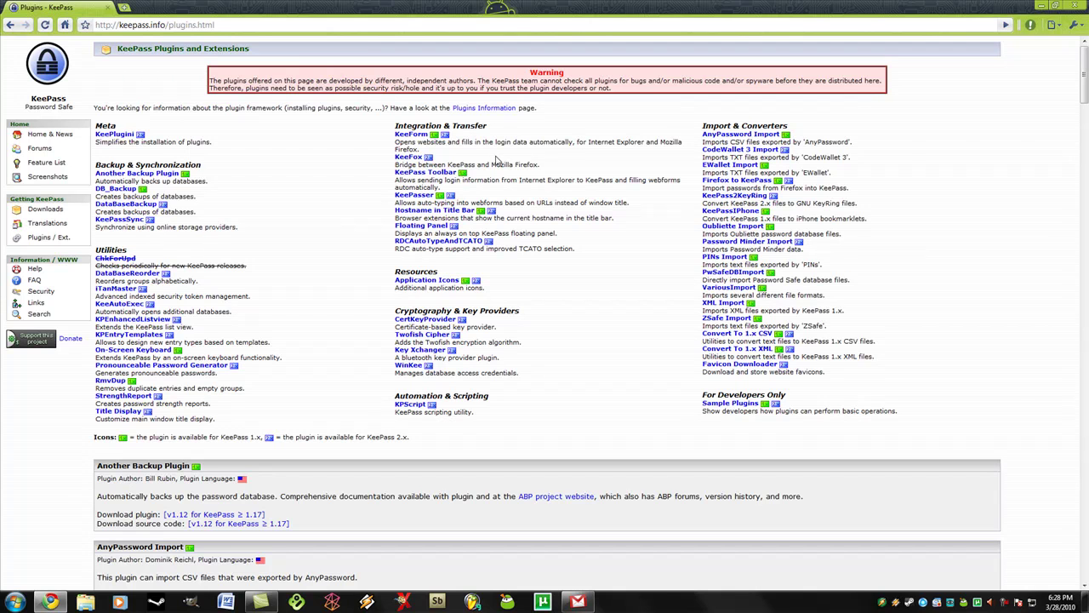
{"action": "left_click", "coordinate": [1075, 5]}
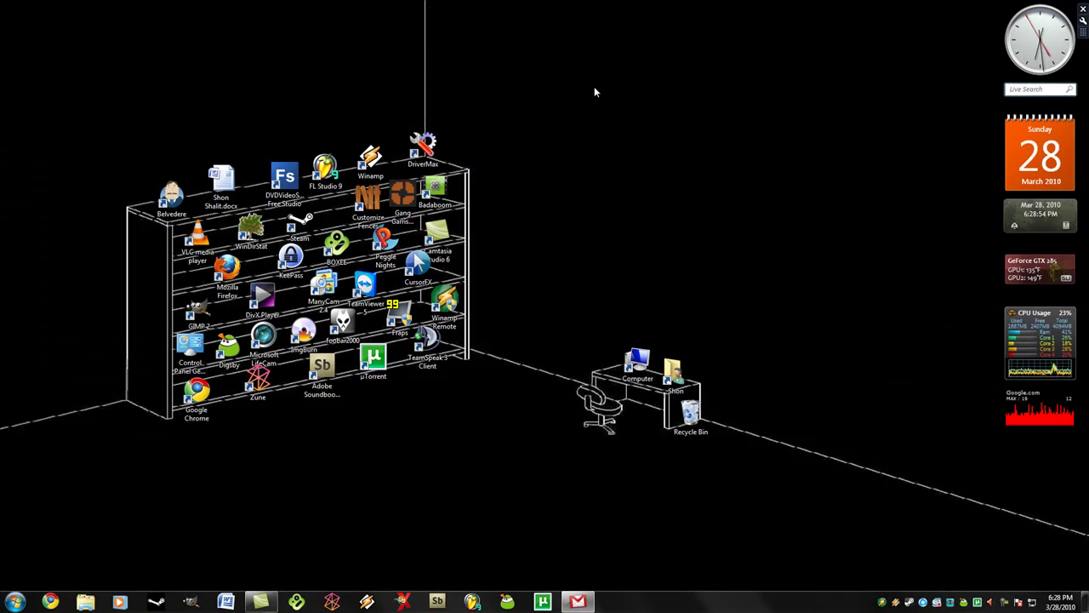